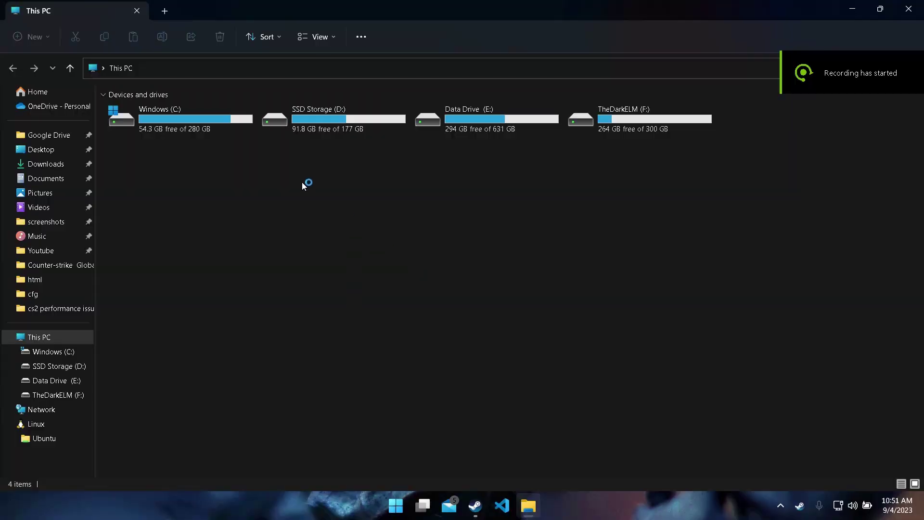
Step: Go to the CS:GO cfg folder by pasting its path into the address bar
{"action": "left_click", "coordinate": [267, 67]}
{"action": "type", "text": "C:\\Program Files (x86)\\Steam\\steamapps\\common\\Counter-Strike Global Offensive\\game\\csgo\\cfg"}
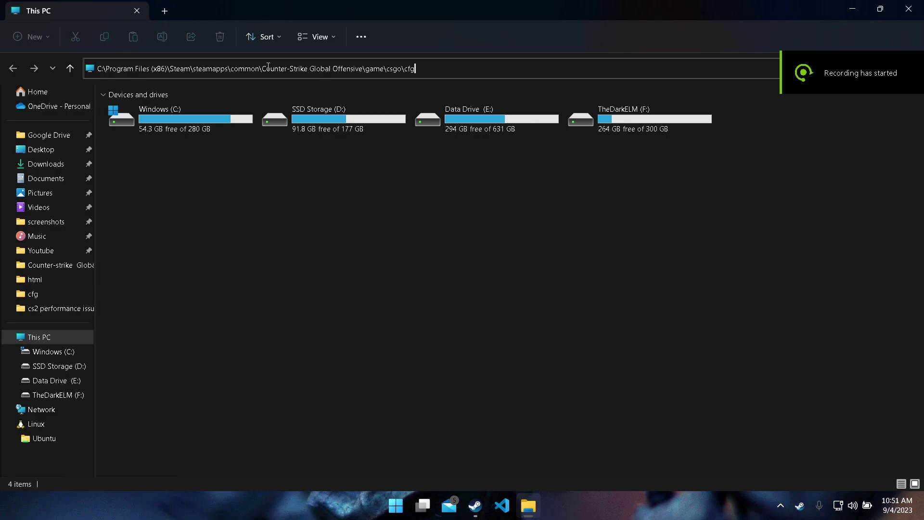
{"action": "key", "text": "Return"}
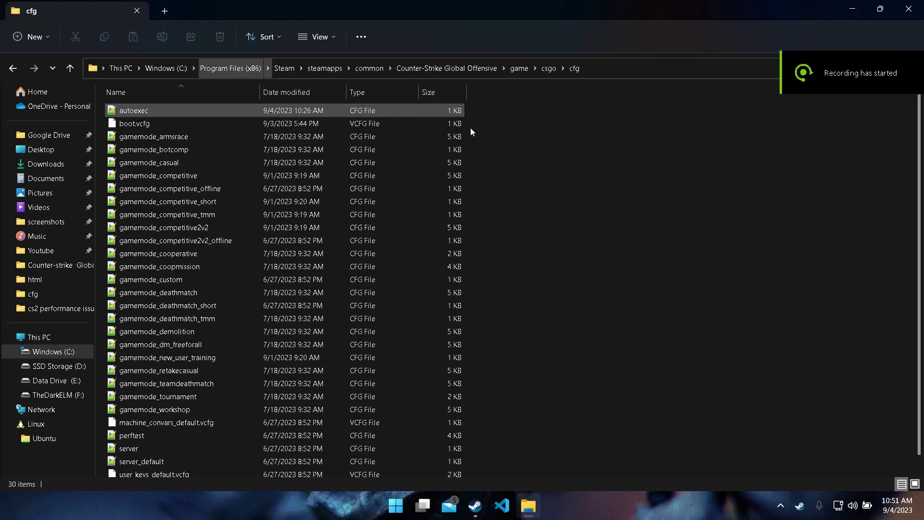
Step: Create a new text document with the default name and open it in Notepad
{"action": "right_click", "coordinate": [630, 163]}
{"action": "mouse_move", "coordinate": [667, 239]}
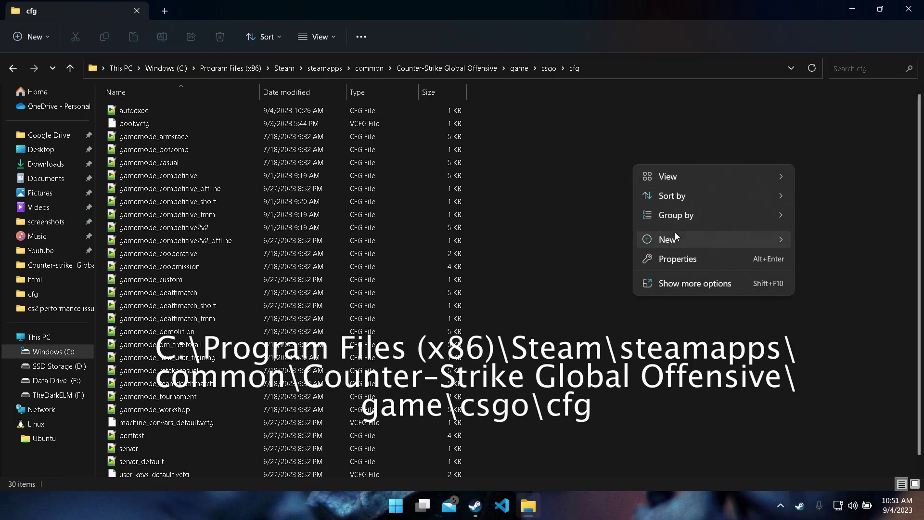
{"action": "left_click", "coordinate": [843, 318]}
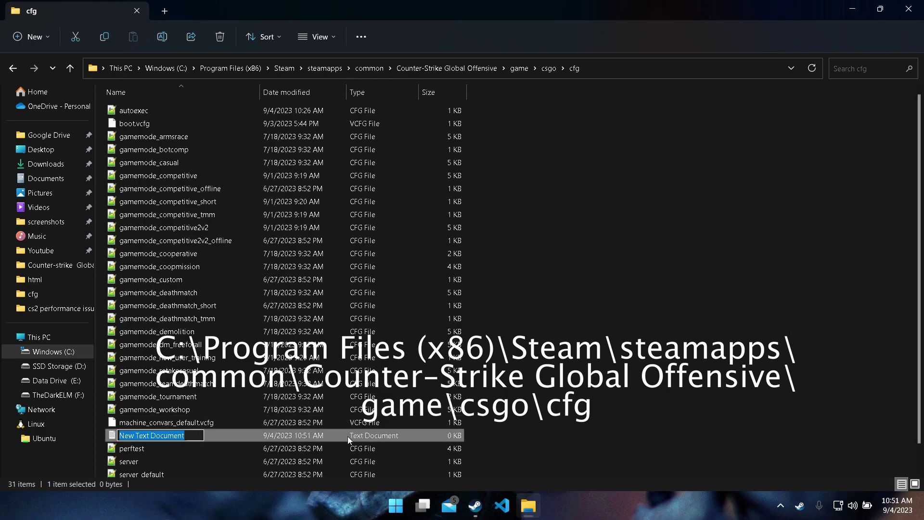
{"action": "left_click", "coordinate": [350, 439]}
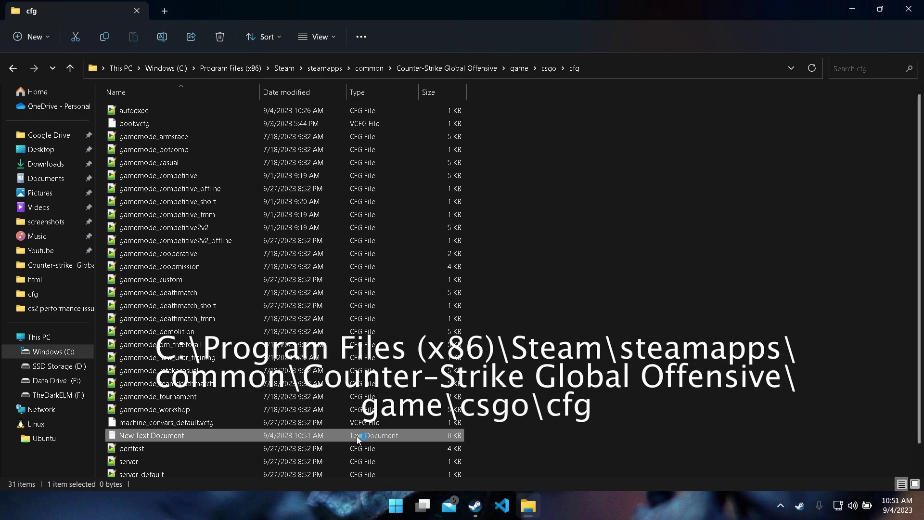
{"action": "double_click", "coordinate": [356, 436]}
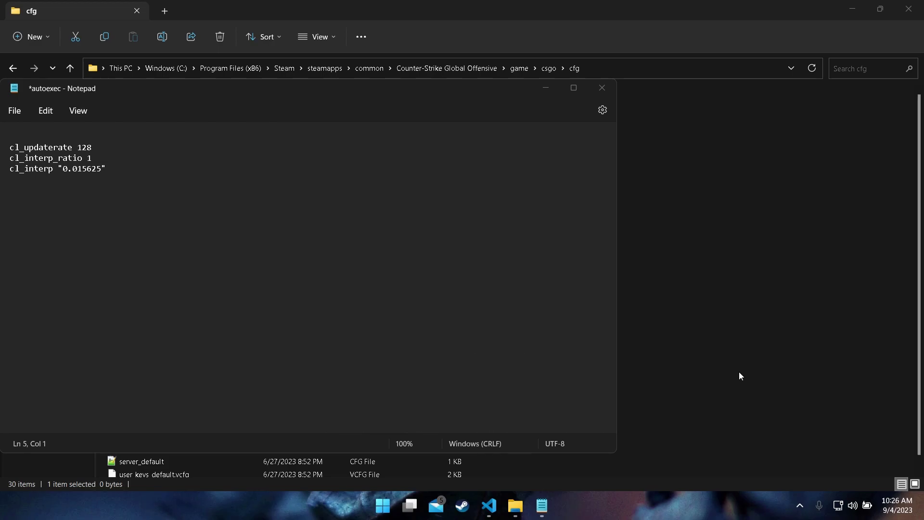
Step: Add the three jump aliases, Lalt bind and r_fullscreen_gamma 3 to autoexec, and save it
{"action": "left_click", "coordinate": [190, 266]}
{"action": "type", "text": "alias \"+boing\" \"+jump\" alias \"+ding\" \"-attack; -attack2\" alias \"+dong\" \"-jump\"  bind \"Lalt\" \"+boing; +ding; +dong\""}
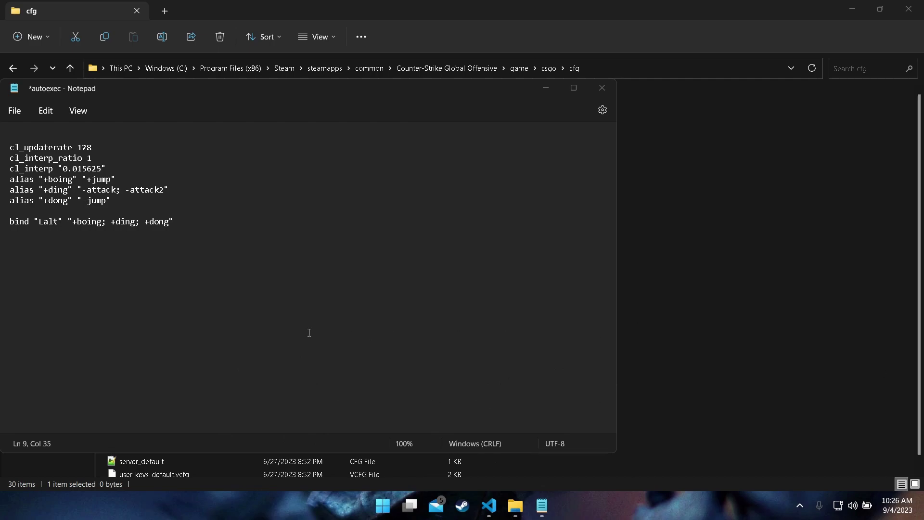
{"action": "left_click", "coordinate": [110, 270]}
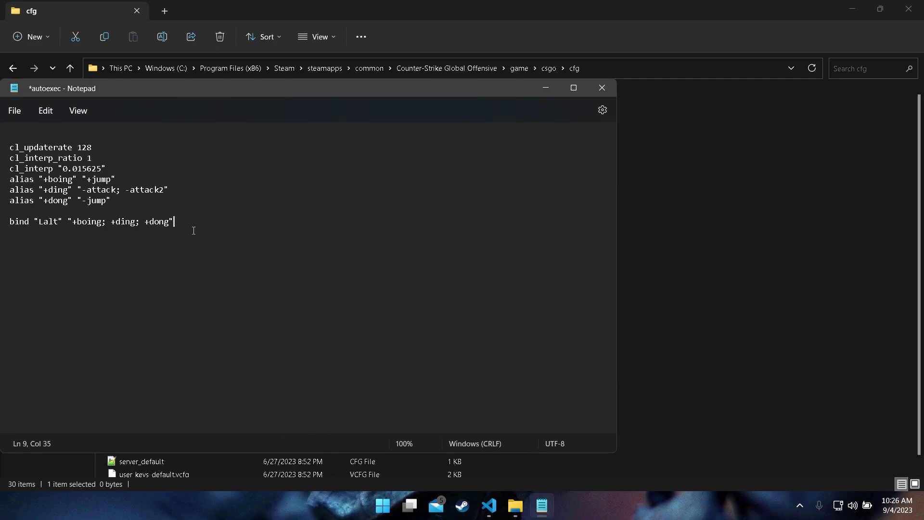
{"action": "key", "text": "ctrl+s"}
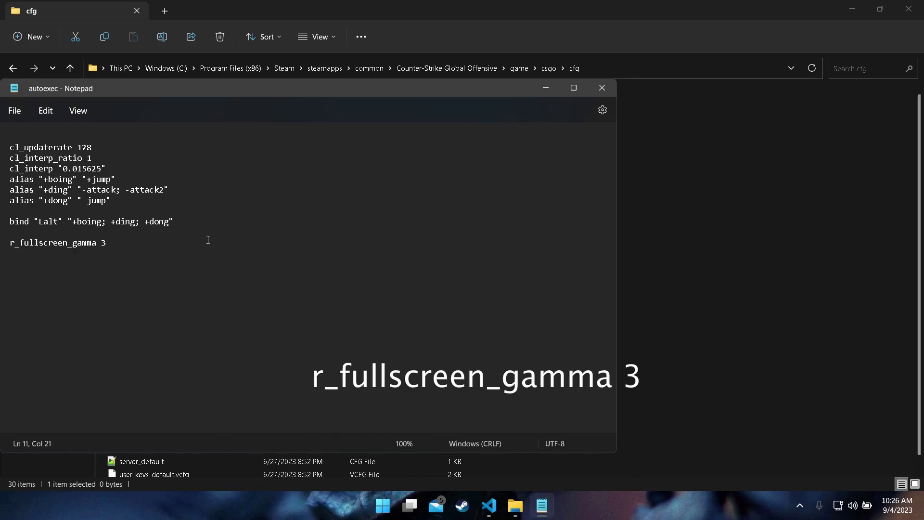
{"action": "left_click", "coordinate": [14, 111]}
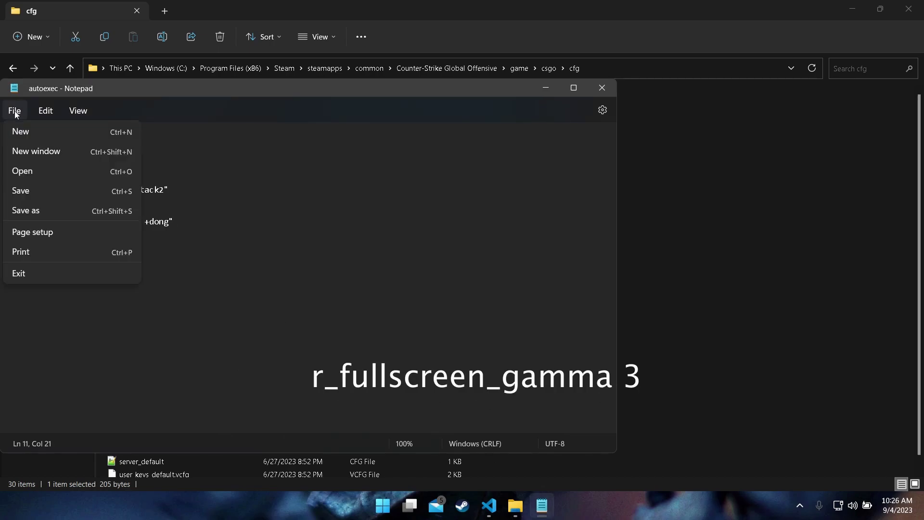
Step: Save the file again as autoexec.cfg, with the file type set to All files
{"action": "left_click", "coordinate": [52, 208]}
{"action": "key", "text": "ctrl+shift+s"}
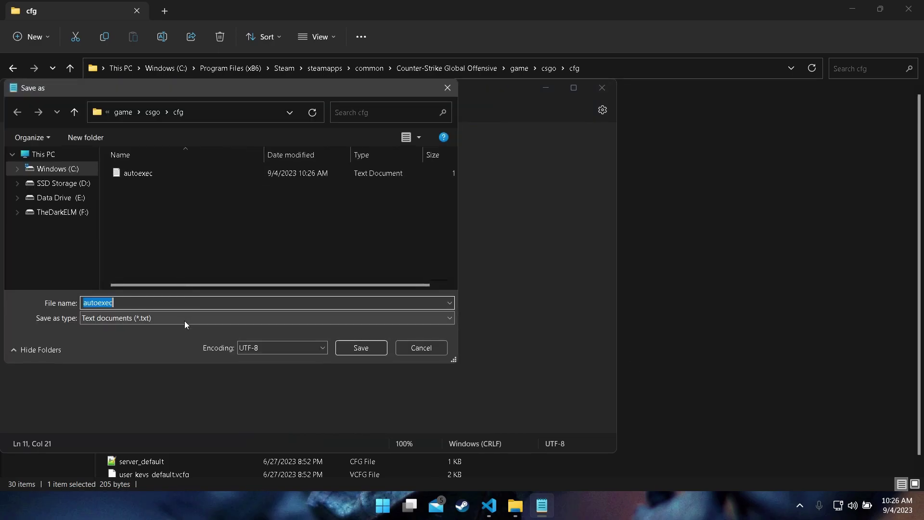
{"action": "left_click", "coordinate": [185, 318]}
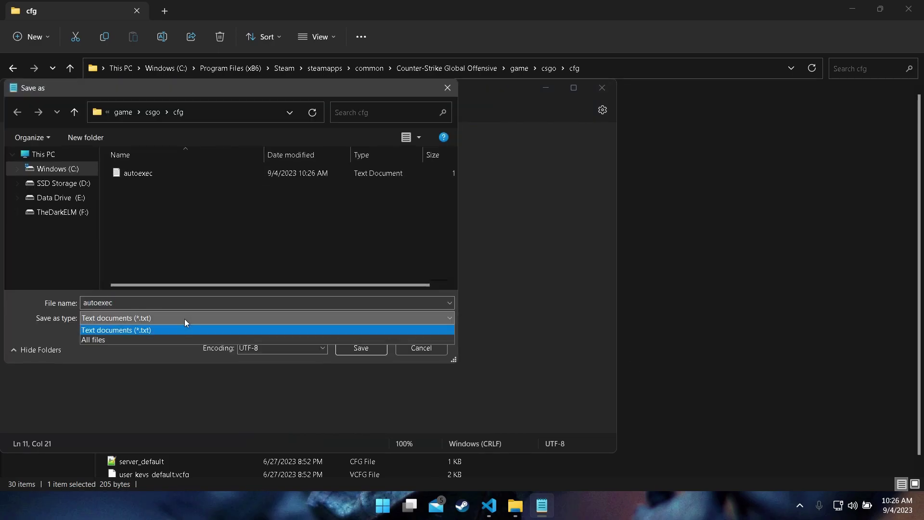
{"action": "left_click", "coordinate": [164, 338]}
{"action": "left_click", "coordinate": [149, 303]}
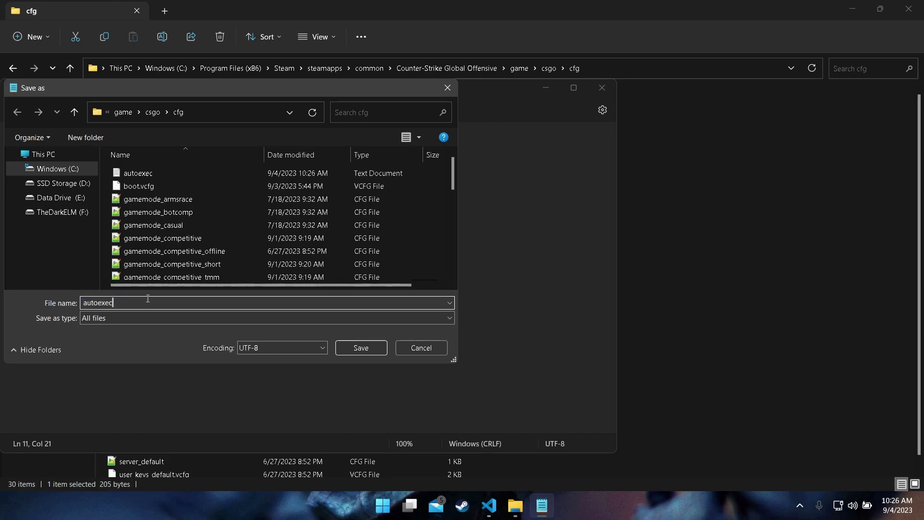
{"action": "type", "text": ".cfg"}
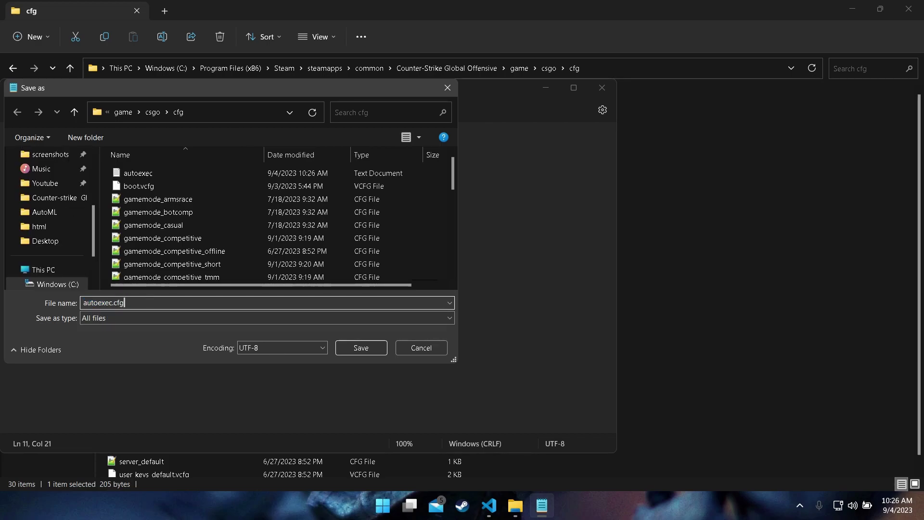
{"action": "left_click", "coordinate": [363, 347]}
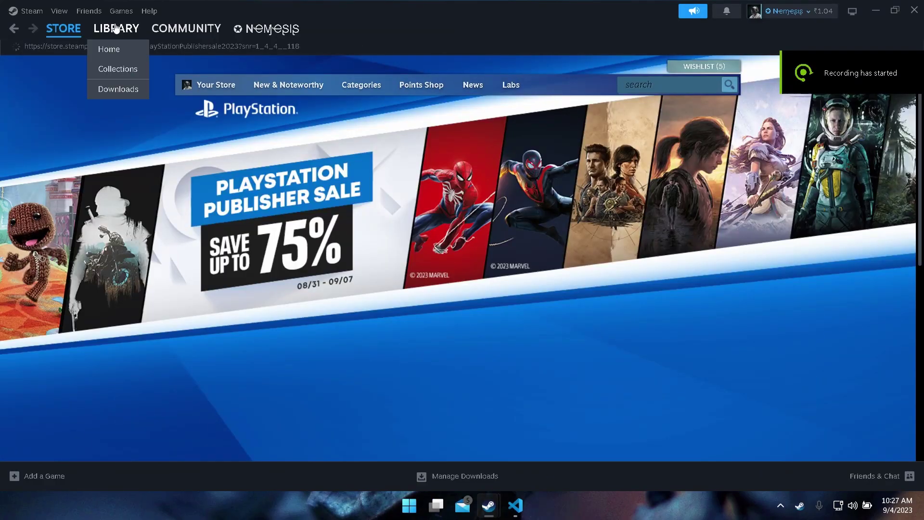
Step: Add -exec autoexec.cfg to the launch options in Counter-Strike: Global Offensive's Steam properties
{"action": "left_click", "coordinate": [116, 29]}
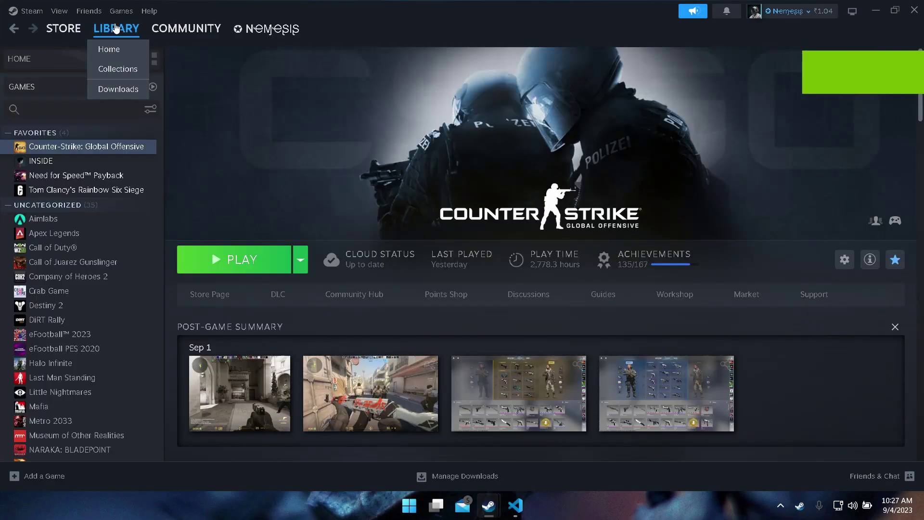
{"action": "right_click", "coordinate": [118, 149]}
{"action": "left_click", "coordinate": [150, 237]}
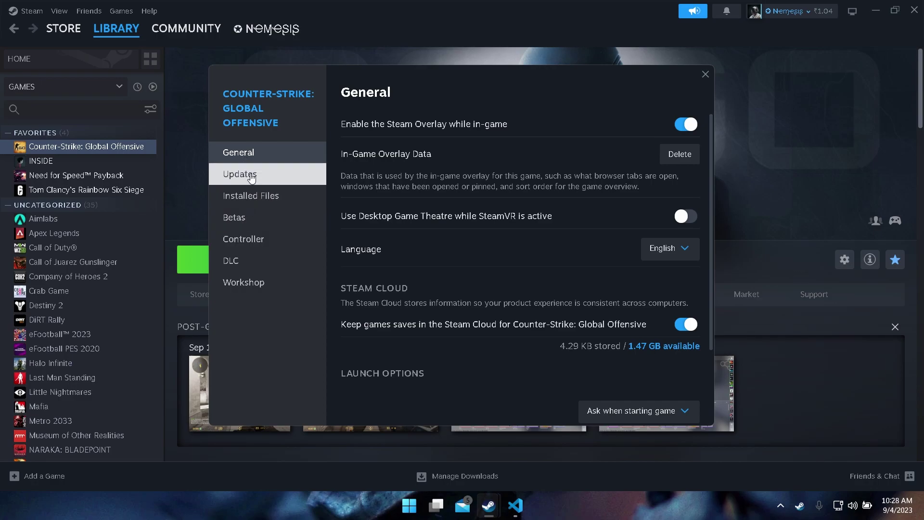
{"action": "scroll", "coordinate": [476, 256], "scroll_direction": "down", "scroll_amount": 3}
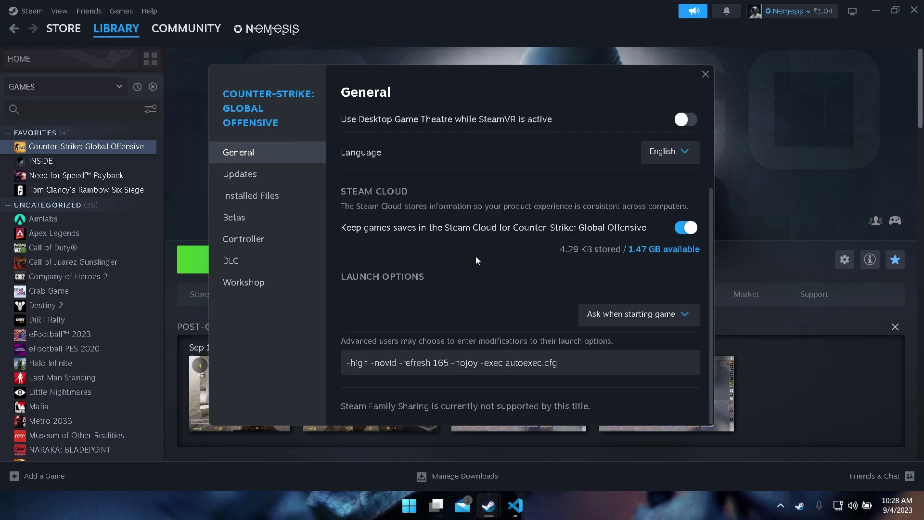
{"action": "left_click", "coordinate": [575, 363]}
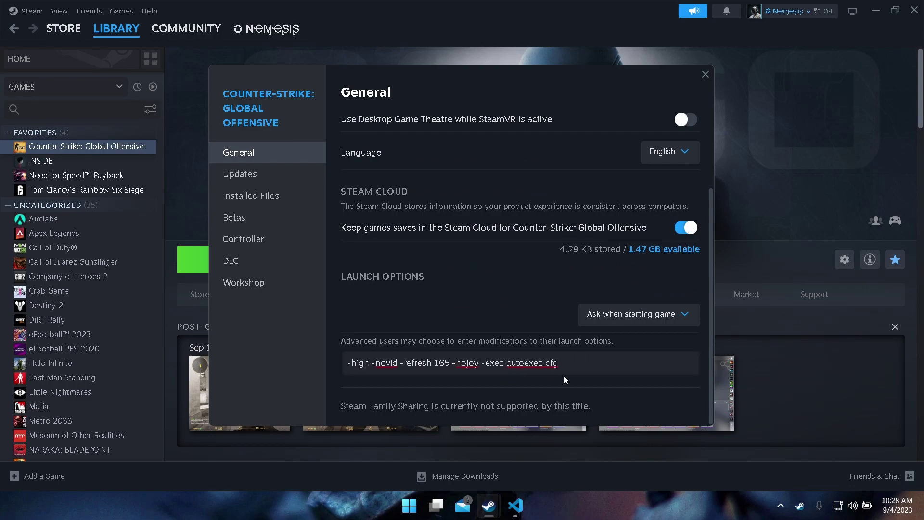